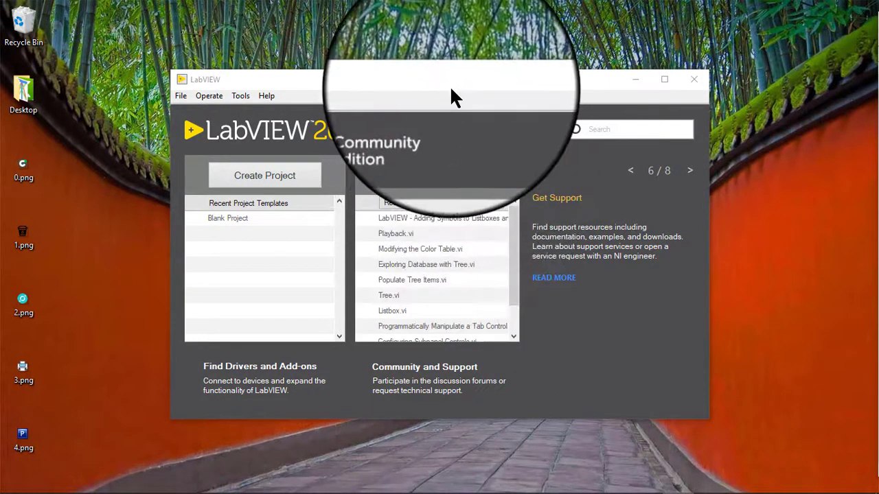
# Step: Create a new blank VI and move its front panel window up and left
pyautogui.click(451, 88)
pyautogui.hotkey('ctrl', 'n')
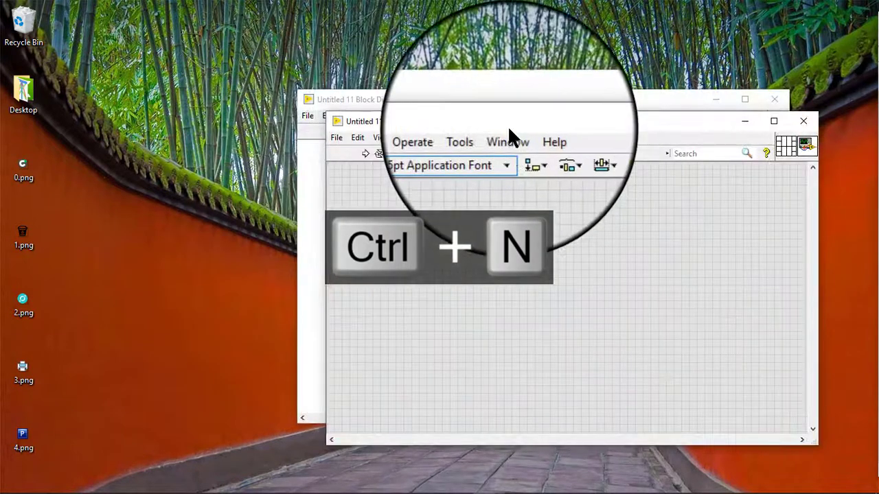
pyautogui.moveTo(508, 124); pyautogui.dragTo(421, 65)
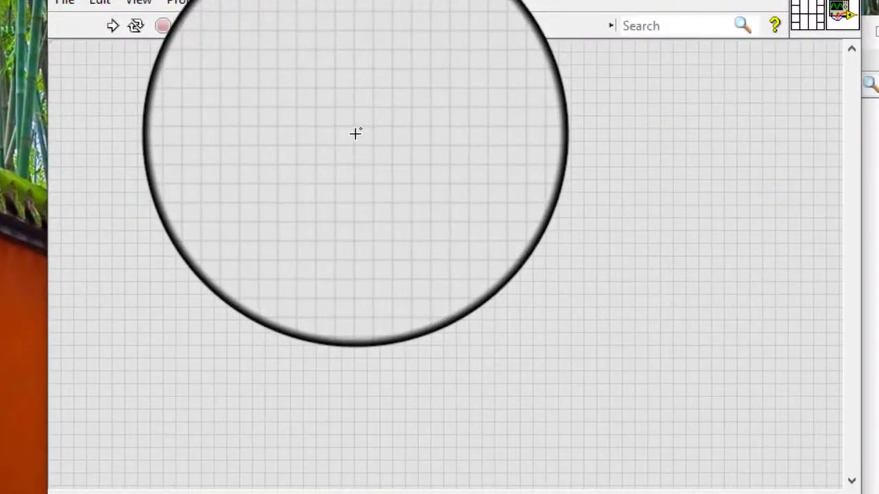
# Step: Place a Table control from the List, Table & Tree palette on the front panel
pyautogui.rightClick(355, 133)
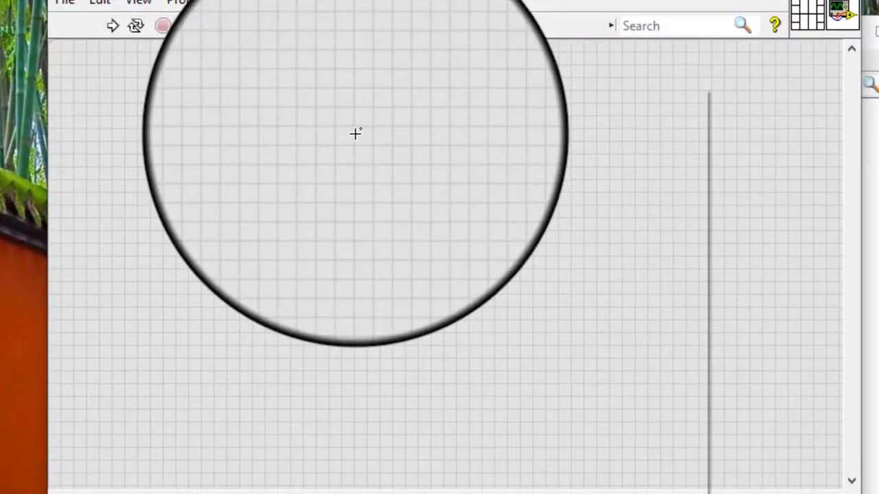
pyautogui.moveTo(505, 269)
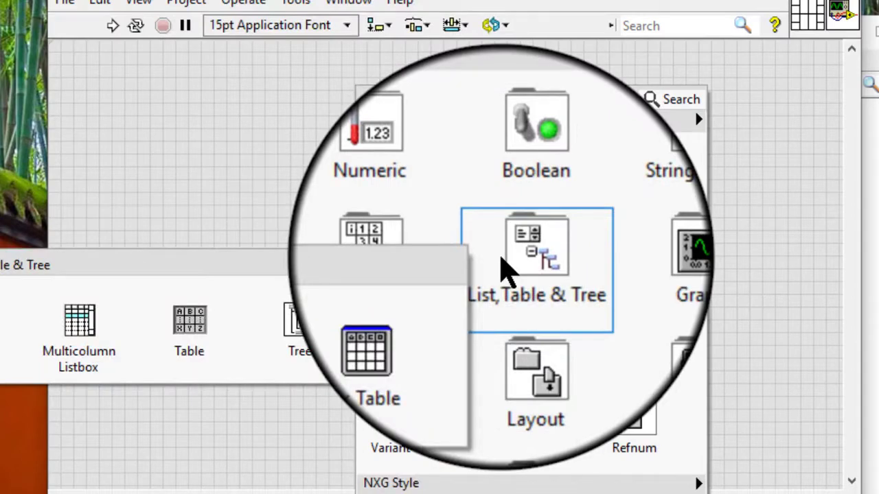
pyautogui.moveTo(213, 336); pyautogui.dragTo(400, 177)
pyautogui.click(400, 177)
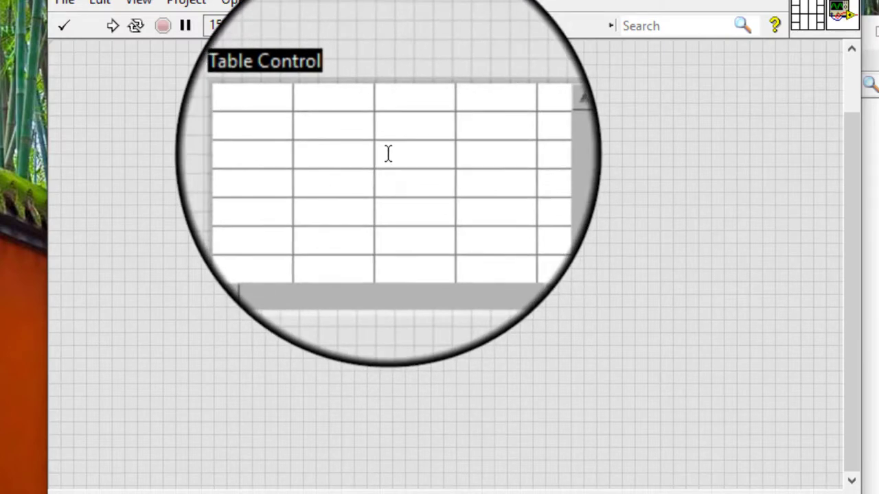
# Step: Enter 'Text 1' and 'Text 2' into the first two rows of the table's second column
pyautogui.rightClick(387, 153)
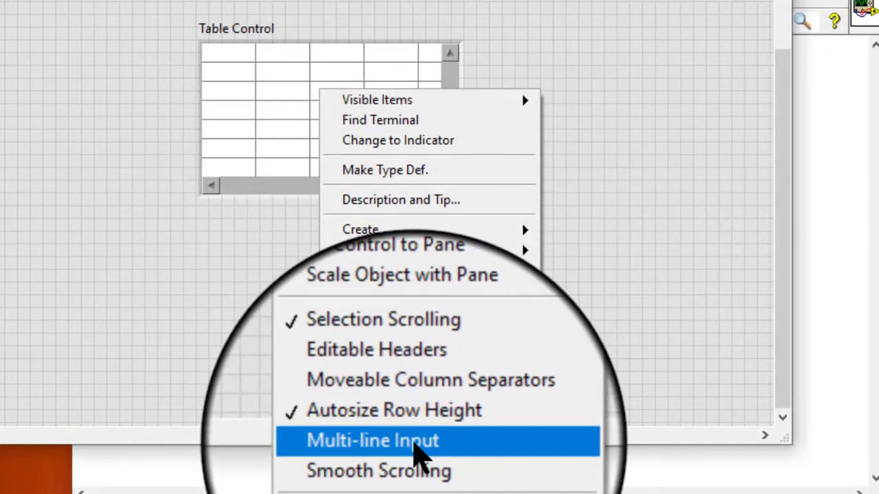
pyautogui.click(204, 286)
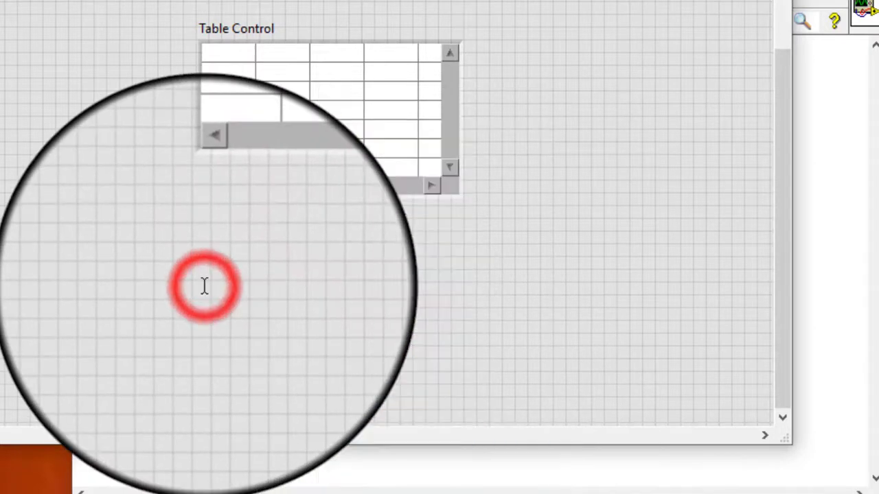
pyautogui.click(282, 52)
pyautogui.click(283, 52)
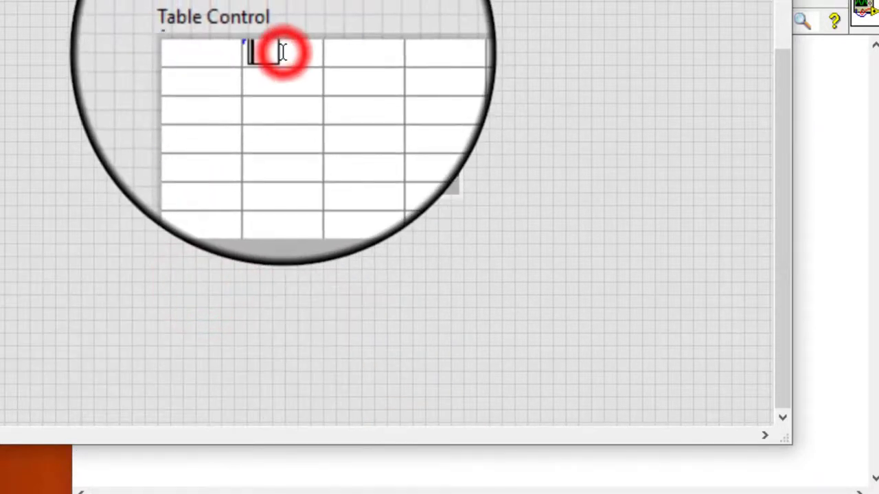
pyautogui.write('T')
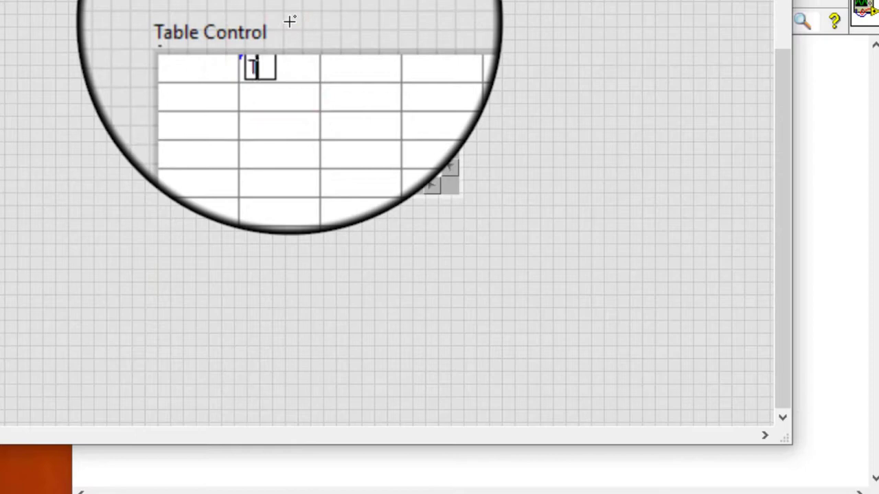
pyautogui.write('ext ')
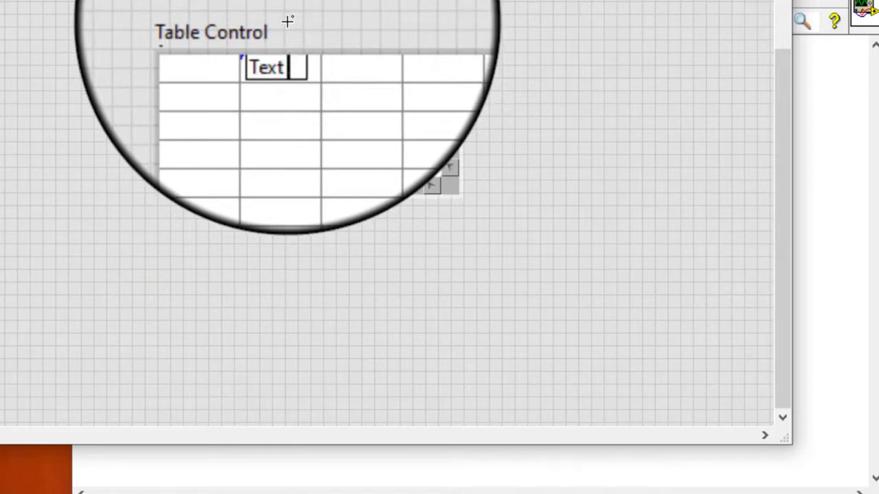
pyautogui.write('1')
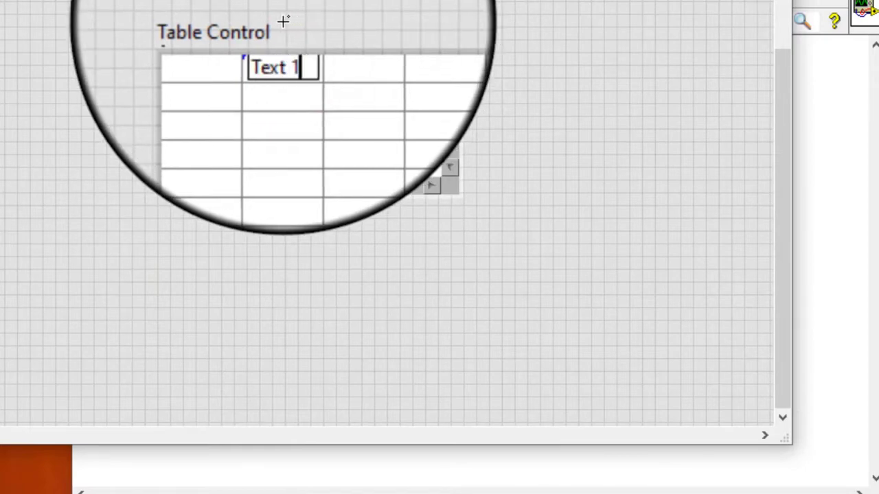
pyautogui.press('Return')
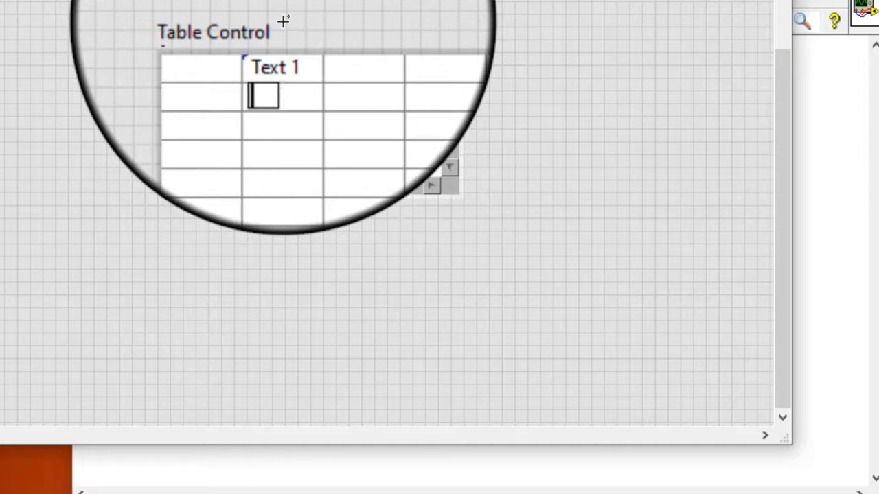
pyautogui.write('Te')
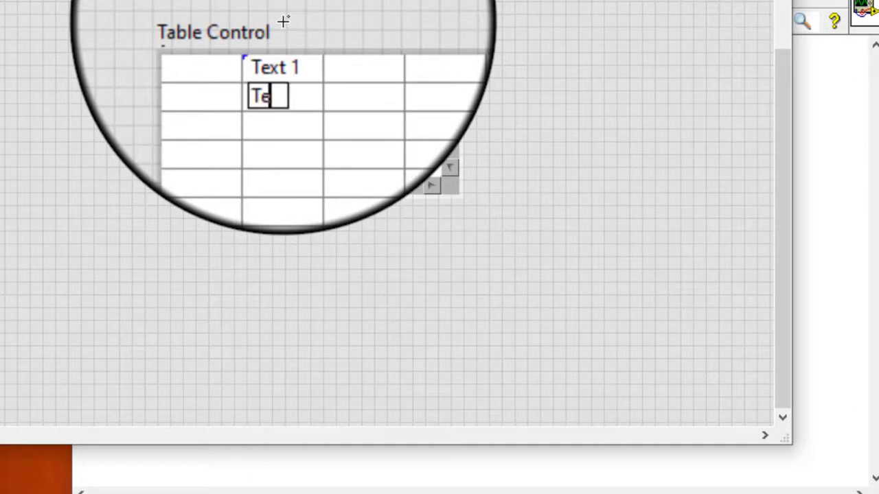
pyautogui.write('xt 2')
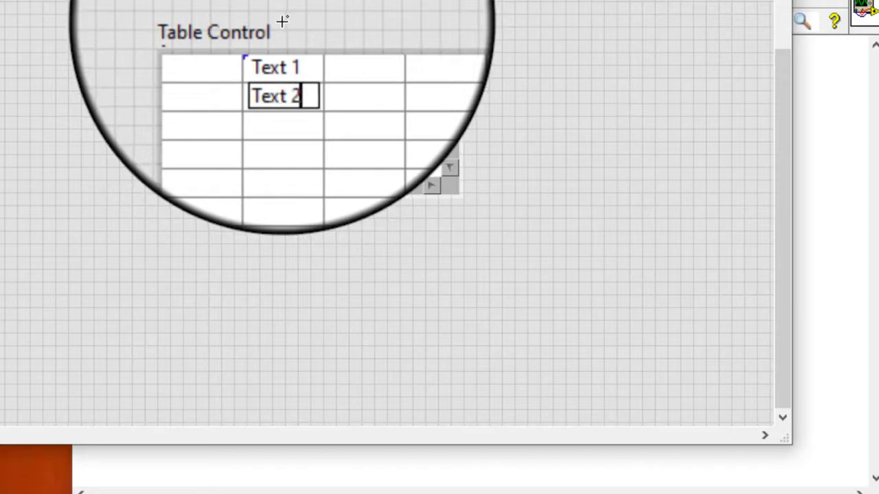
pyautogui.press('Return')
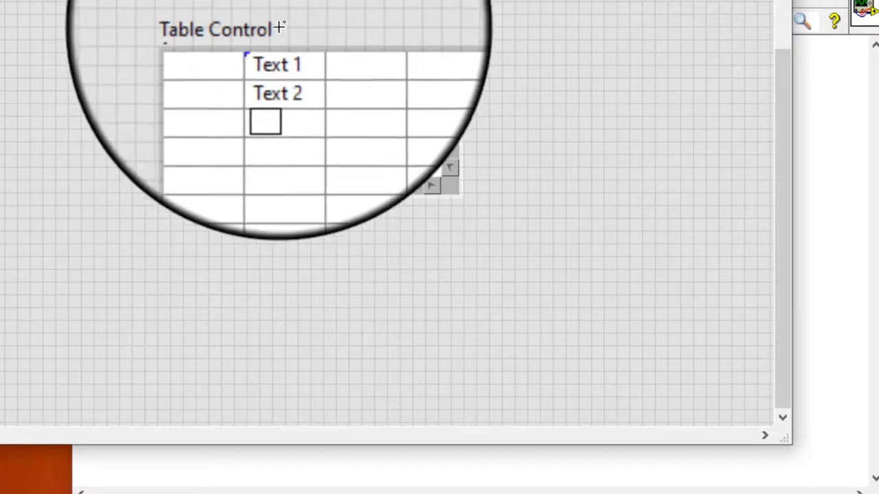
# Step: Enable Multi-line Input and type Line 1 and Line 2 on separate lines below Text 2
pyautogui.rightClick(337, 66)
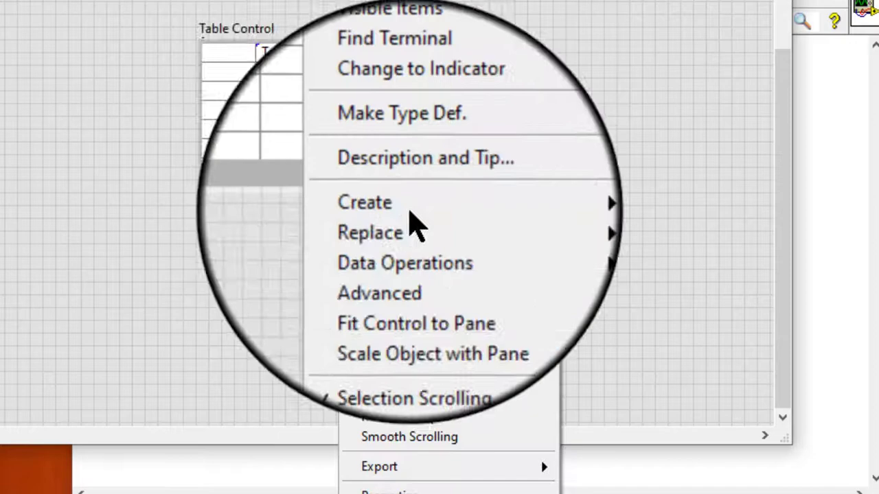
pyautogui.click(460, 415)
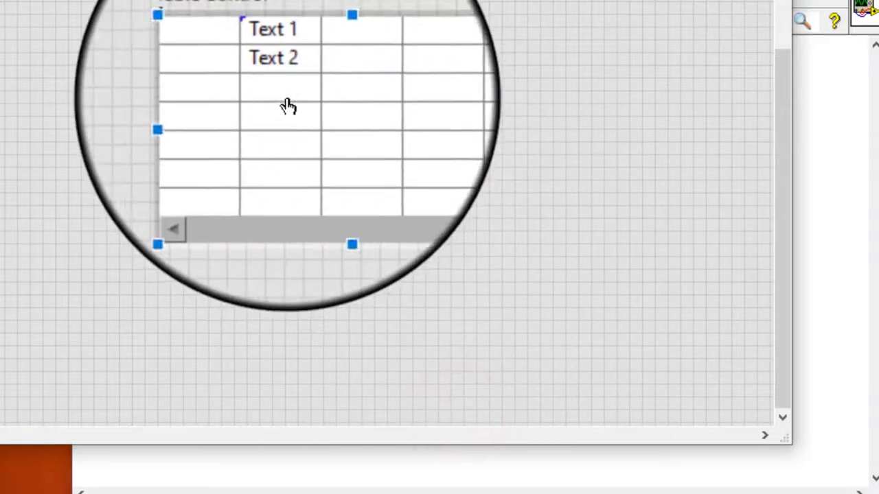
pyautogui.click(286, 98)
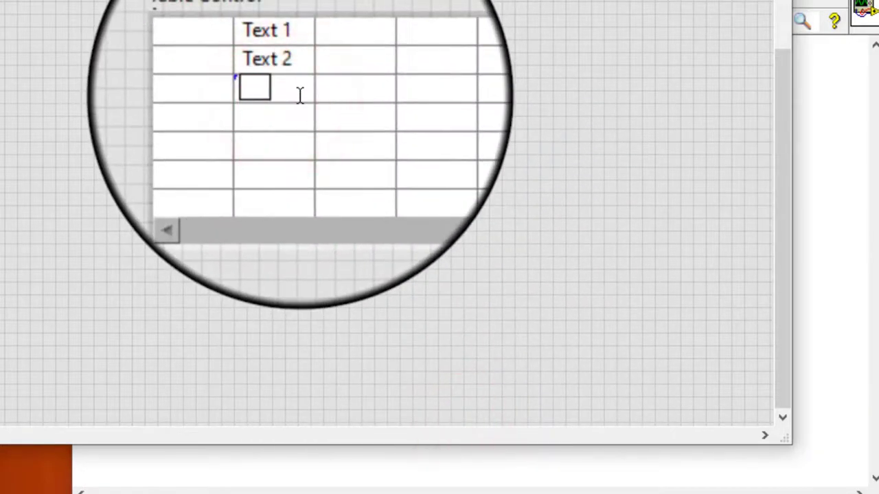
pyautogui.write('Line 1')
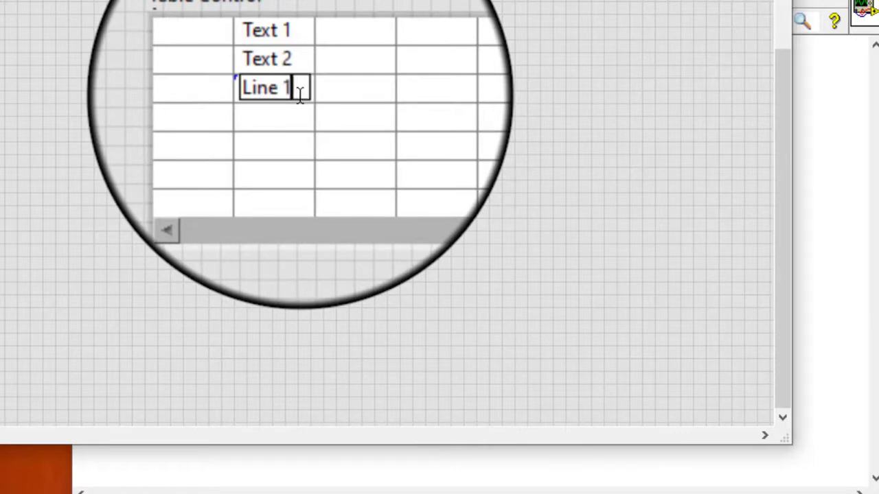
pyautogui.press('Return')
pyautogui.write('Line 2')
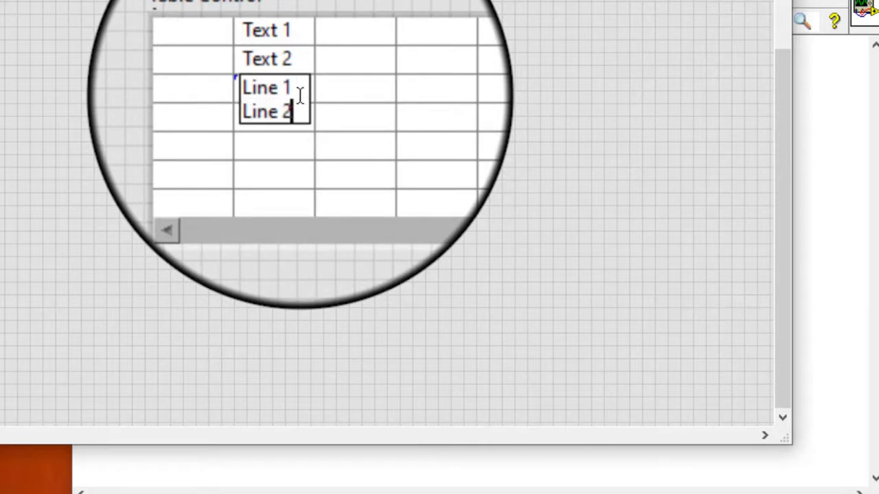
pyautogui.press('Return')
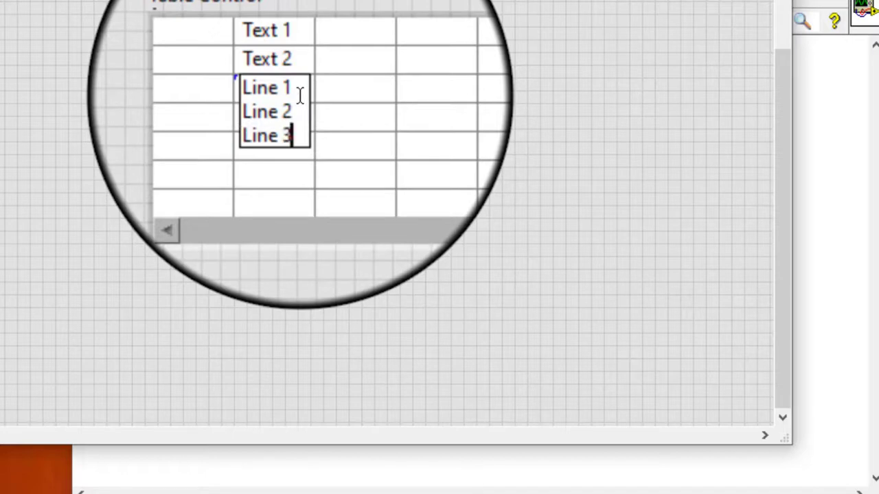
# Step: Commit the three-line cell so the third row expands to show Line 1 to Line 3
pyautogui.click(602, 35)
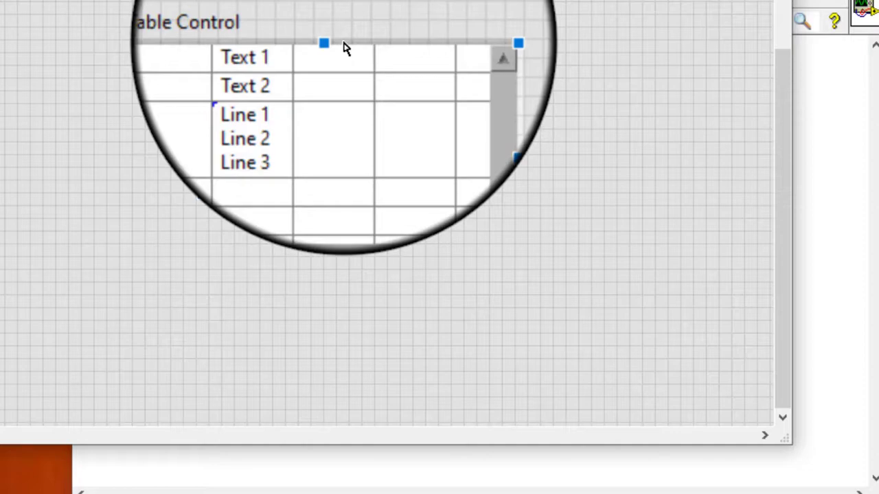
pyautogui.rightClick(346, 47)
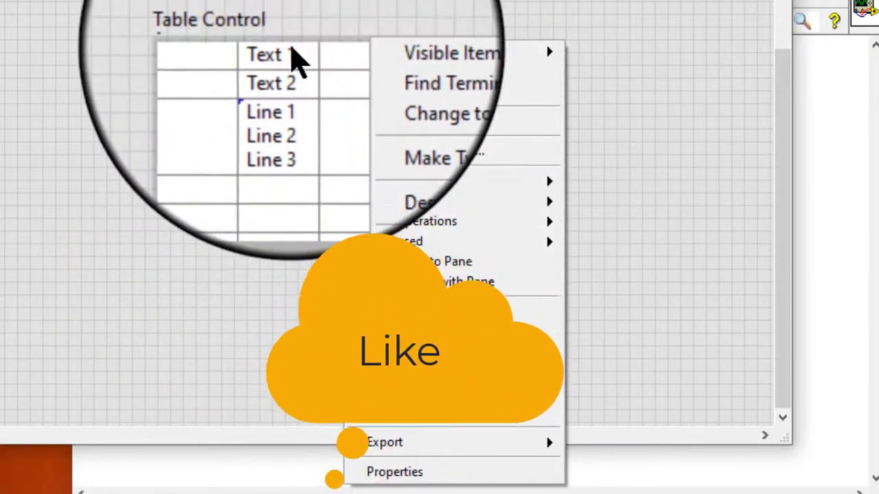
pyautogui.click(302, 46)
pyautogui.click(299, 40)
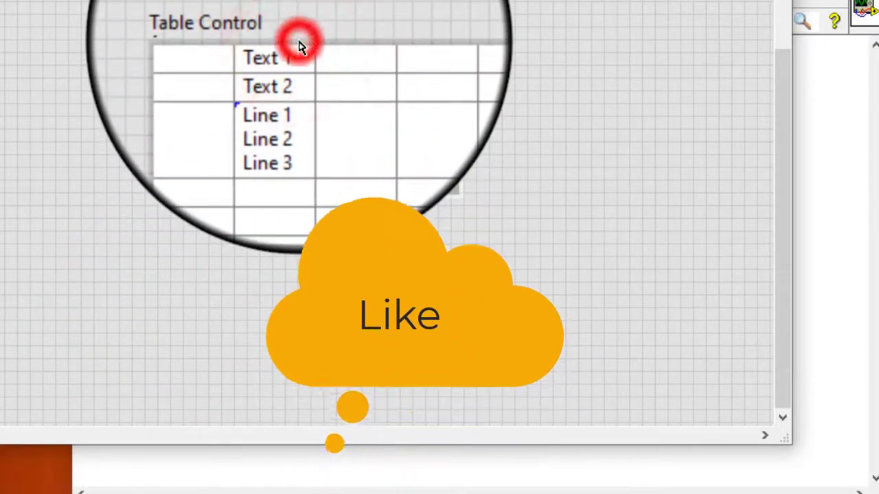
pyautogui.rightClick(299, 40)
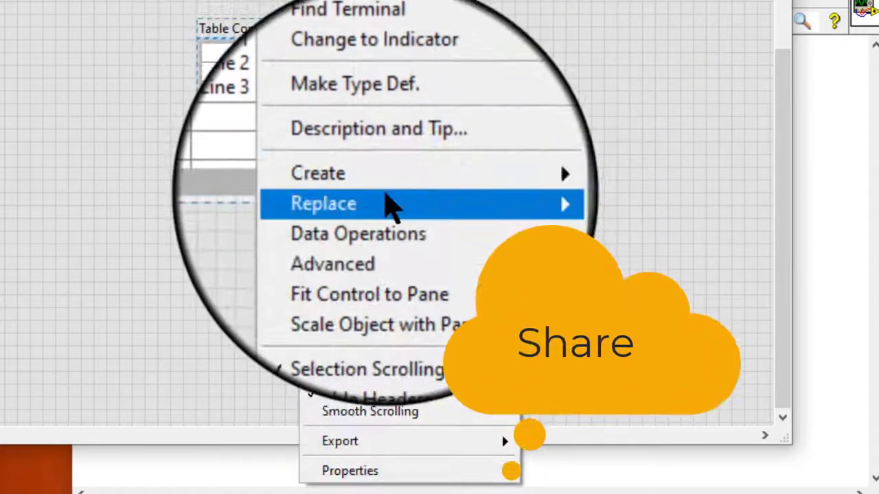
# Step: Browse the Table Control's Create > Property Node list down to Multiple Line Input
pyautogui.moveTo(388, 194)
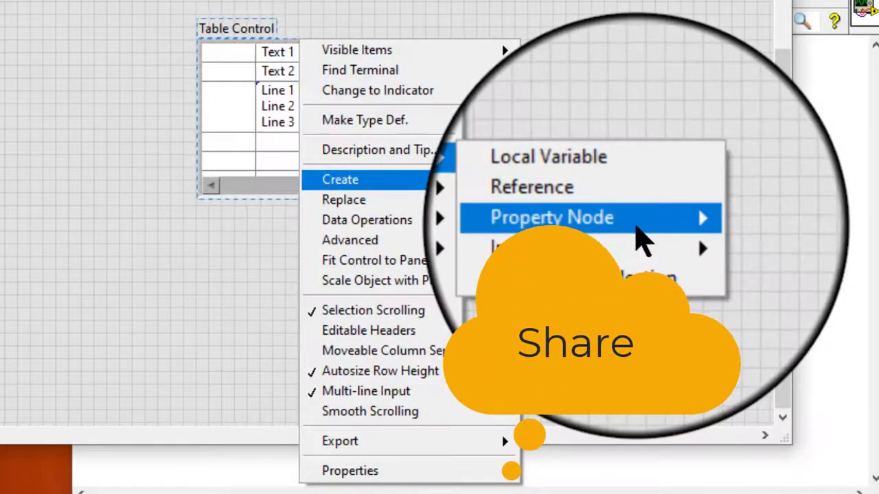
pyautogui.moveTo(637, 234)
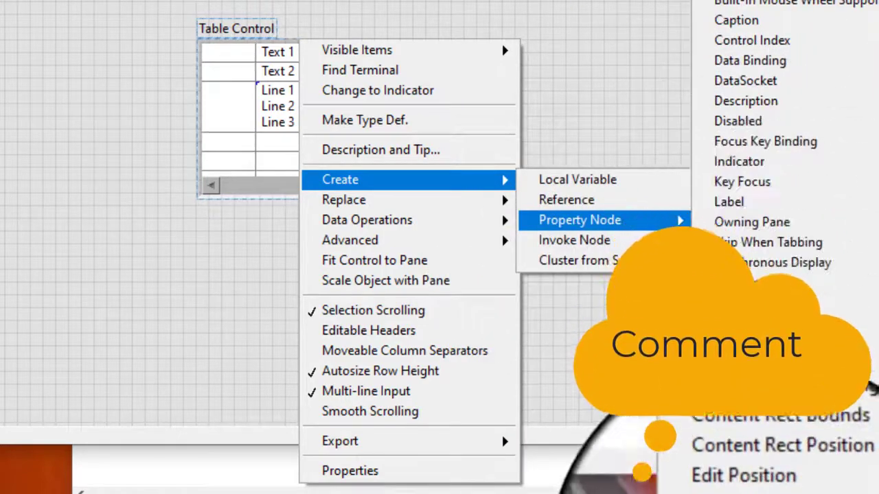
pyautogui.scroll(-2, 769, 247)
pyautogui.scroll(-2, 769, 247)
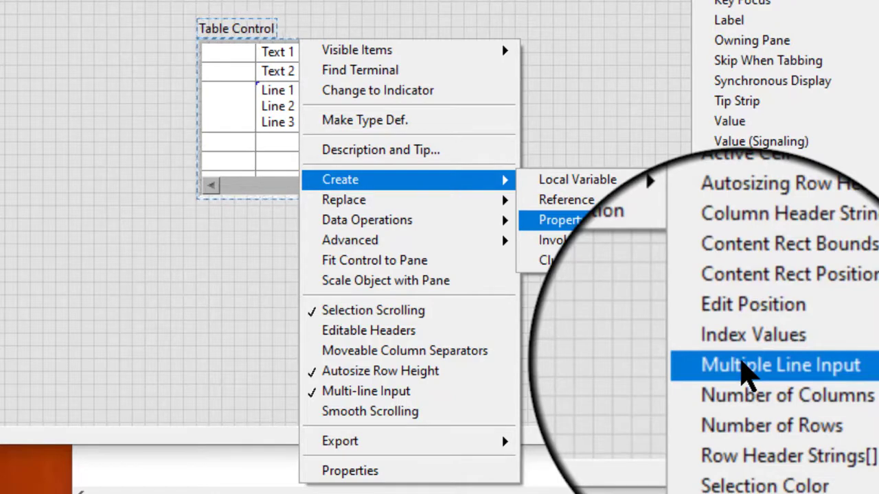
# Step: Place a write-mode Multiple Line Input property node and create its boolean control
pyautogui.click(749, 374)
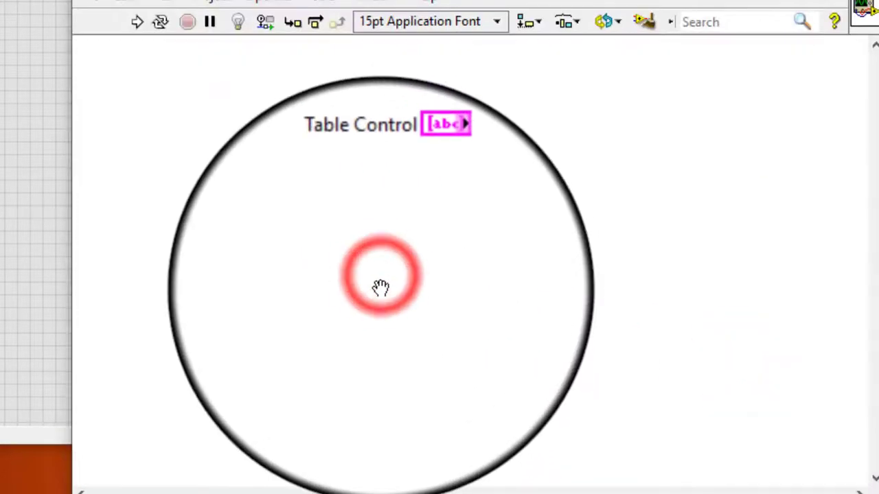
pyautogui.click(381, 287)
pyautogui.rightClick(382, 291)
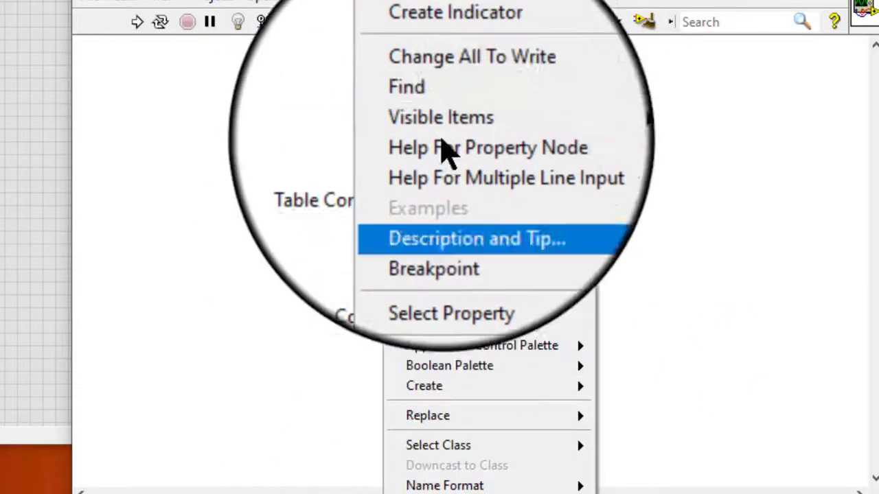
pyautogui.click(404, 85)
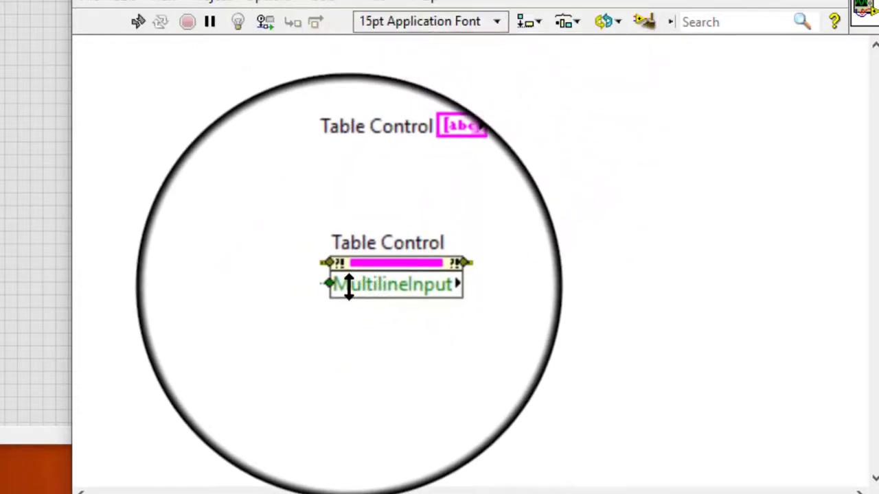
pyautogui.rightClick(338, 290)
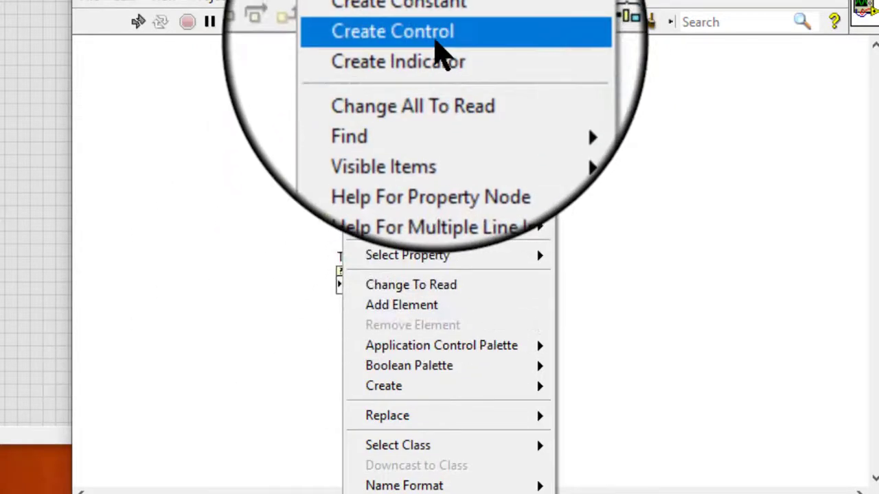
pyautogui.click(442, 49)
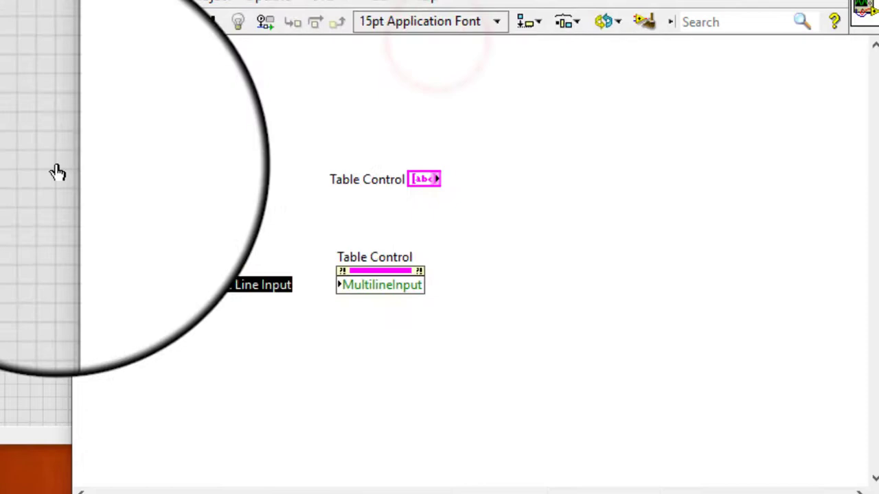
pyautogui.hotkey('ctrl', 'e')
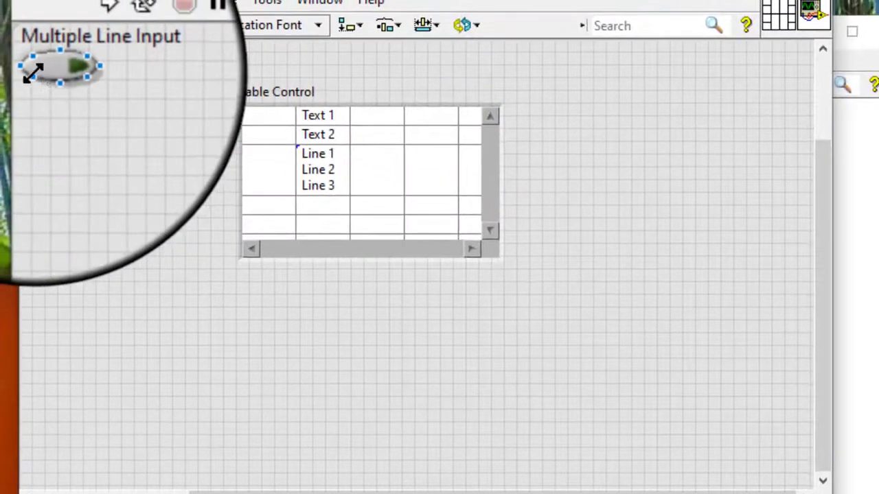
# Step: Run the VI and enter Line 1 and Line 2 beside Text 2, landing in separate cells
pyautogui.click(87, 25)
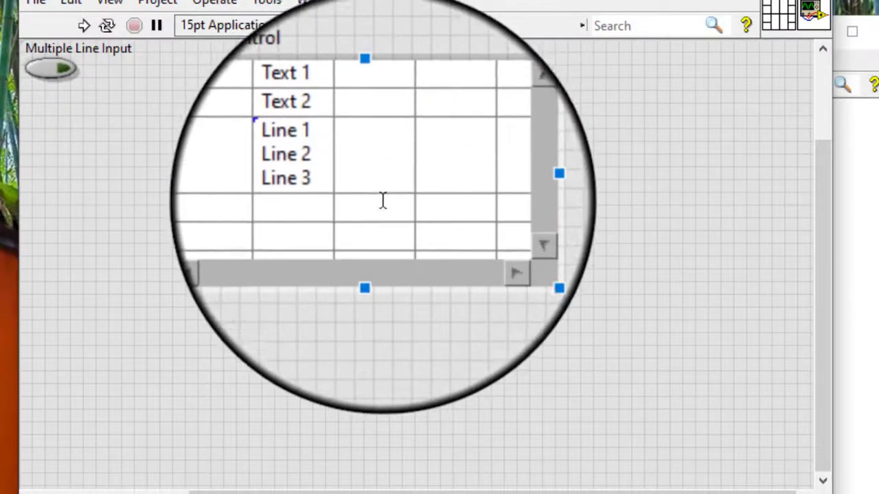
pyautogui.click(376, 101)
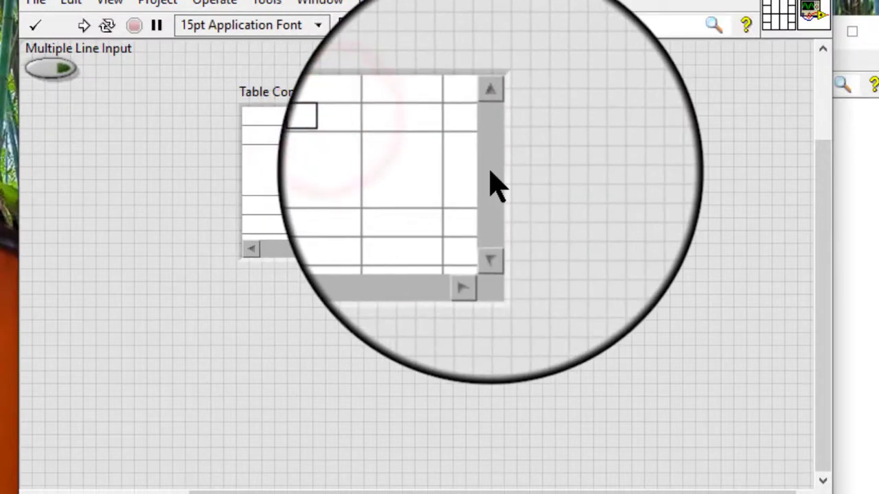
pyautogui.write('Li')
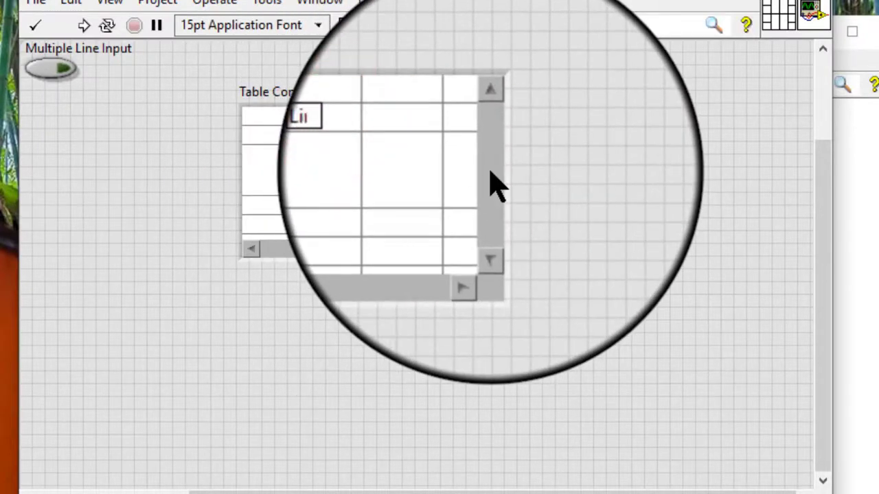
pyautogui.write('ne 1')
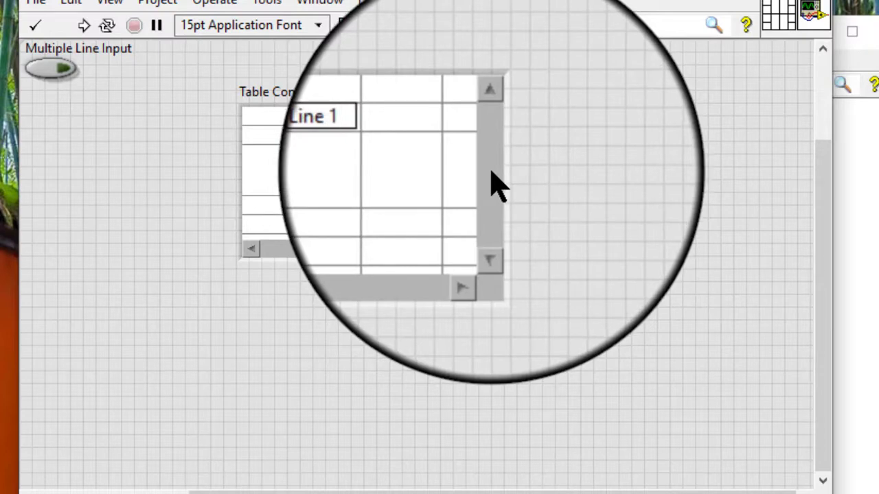
pyautogui.press('Return')
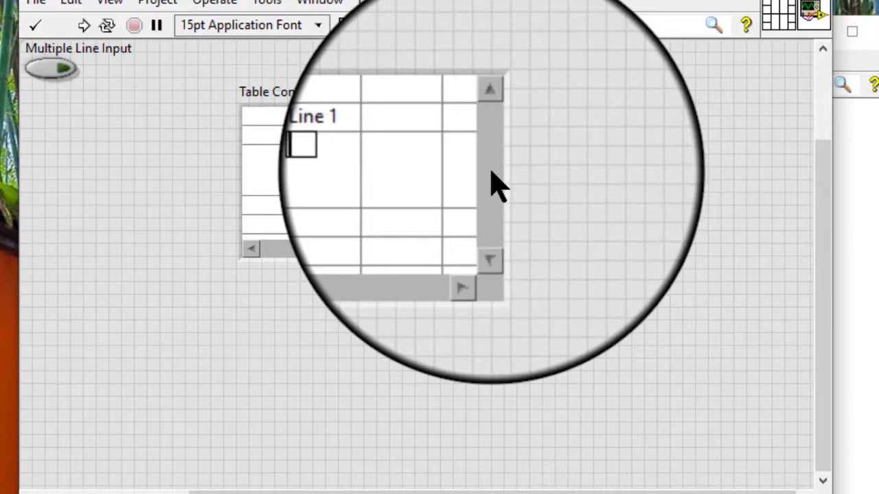
pyautogui.write('Line 2')
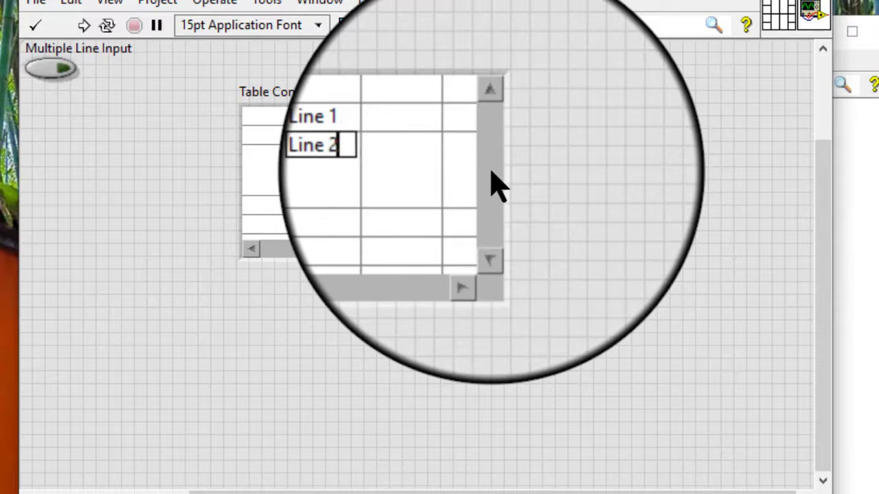
pyautogui.press('Return')
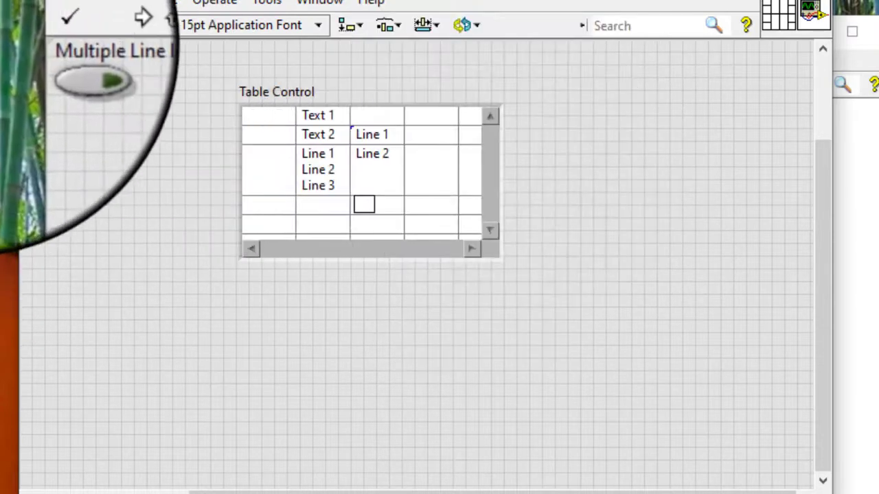
# Step: Switch Multiple Line Input on, rerun, and enter L1, L2, L3 in row 4's first cell
pyautogui.click(57, 71)
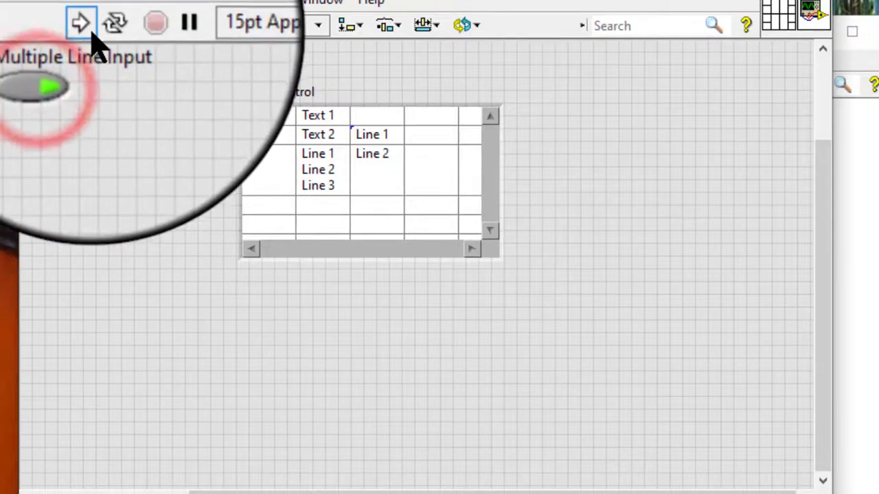
pyautogui.click(88, 26)
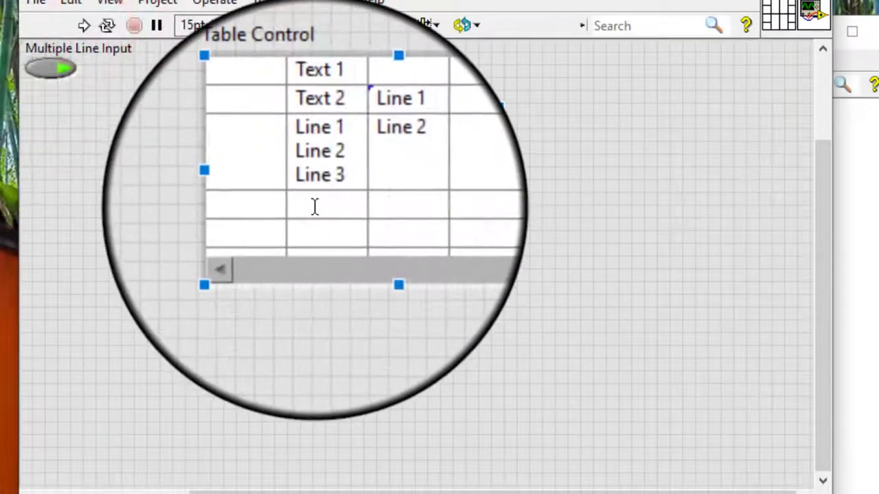
pyautogui.click(280, 208)
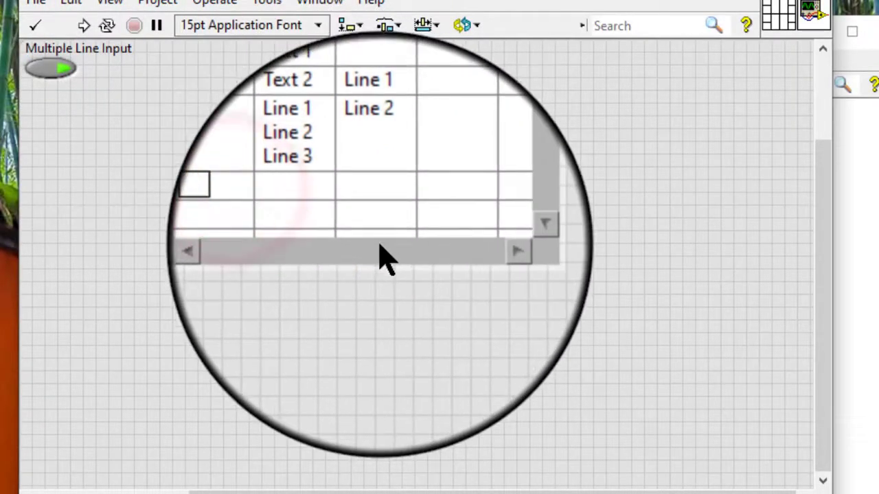
pyautogui.write('L1')
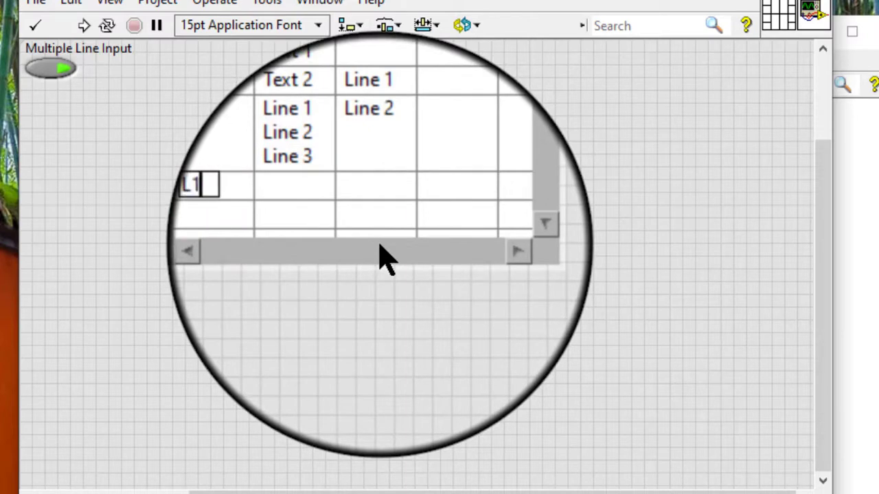
pyautogui.press('Return')
pyautogui.write('L2')
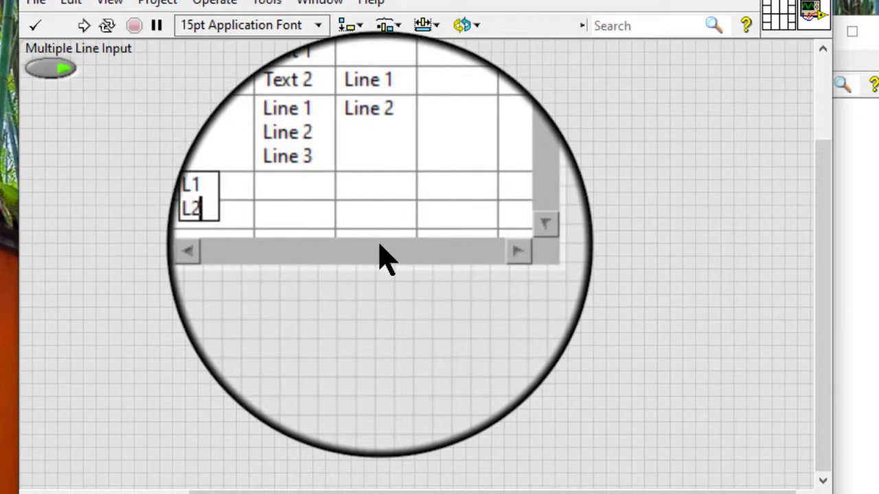
pyautogui.press('Return')
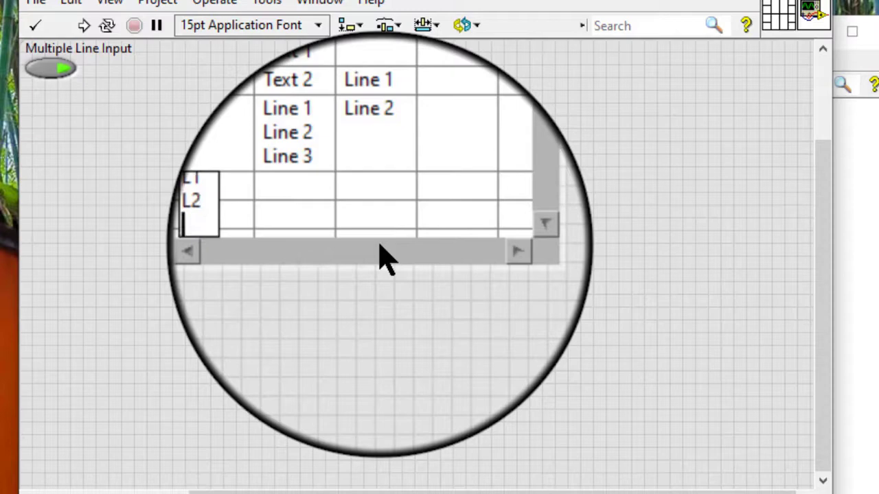
pyautogui.write('L3')
pyautogui.click(327, 379)
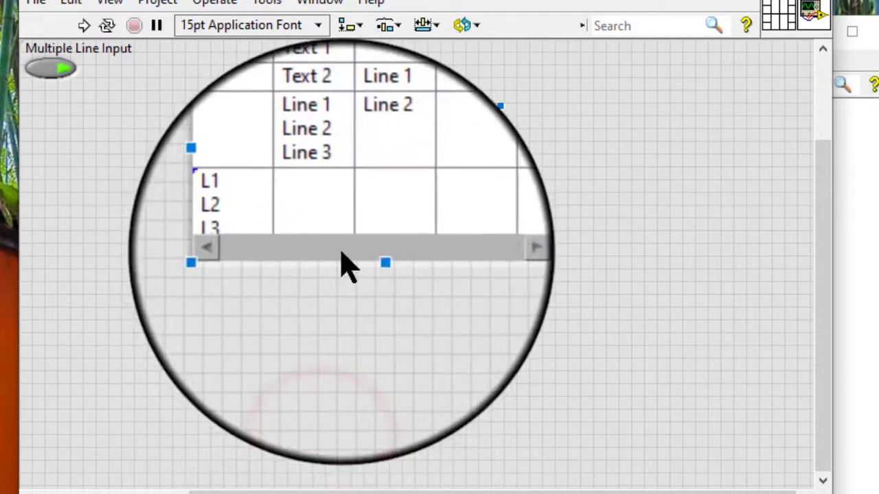